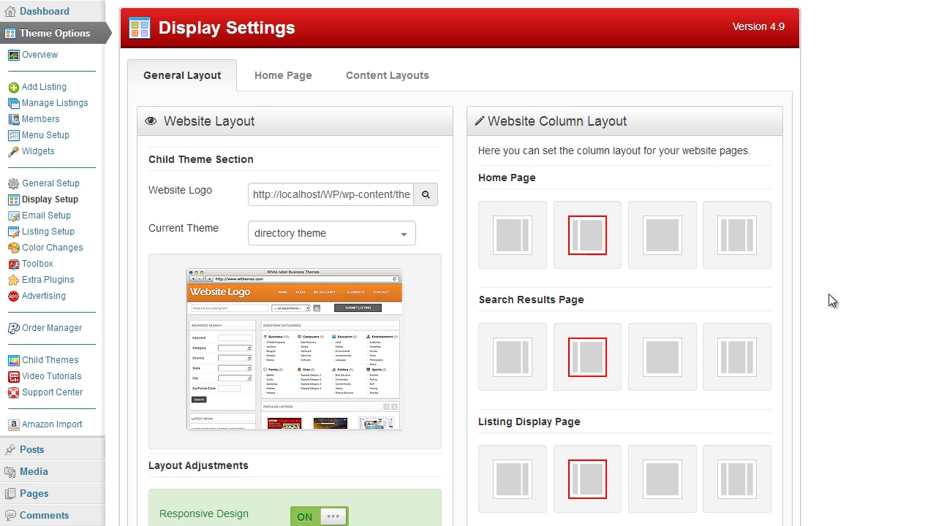
- Open the theme's Display Setup and examine the column layout options for the home, search results, listing display and normal pages
click(68, 207)
scroll(700, 147, down, 2)
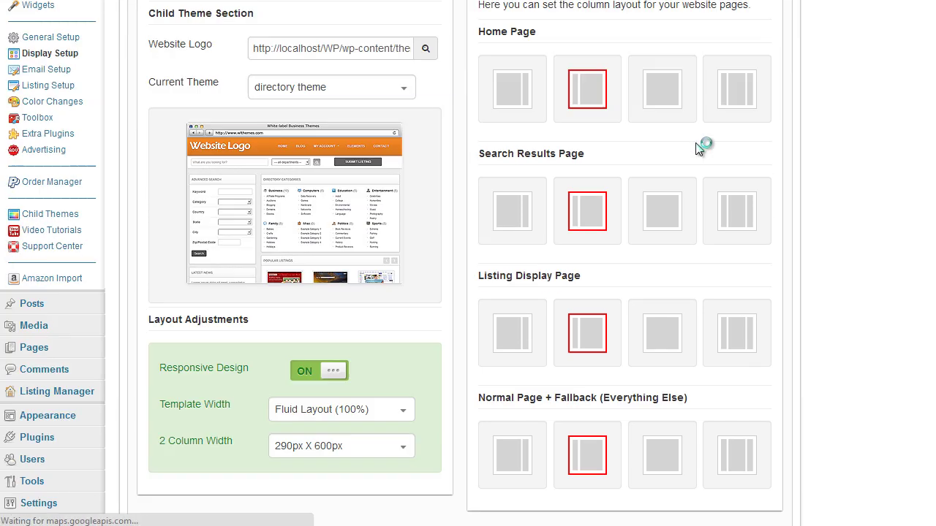
scroll(700, 147, up, 2)
scroll(585, 110, down, 1)
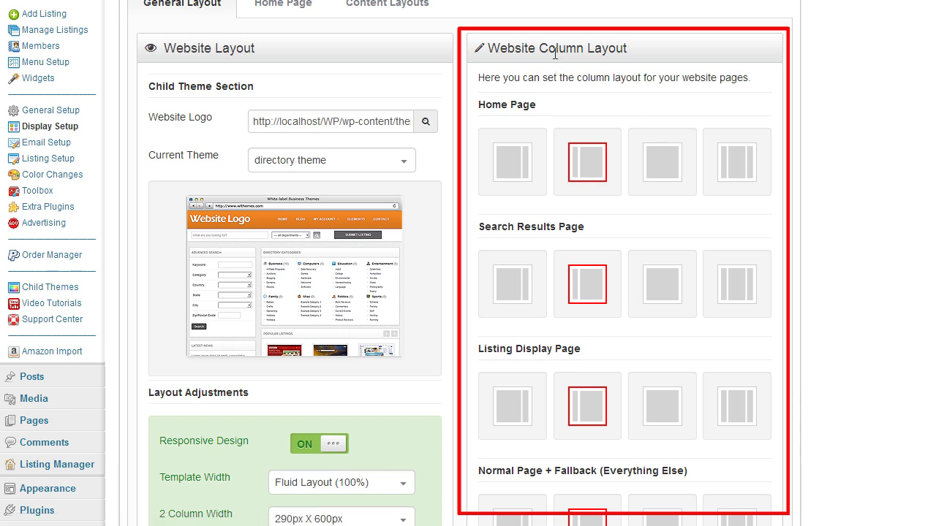
scroll(558, 106, up, 1)
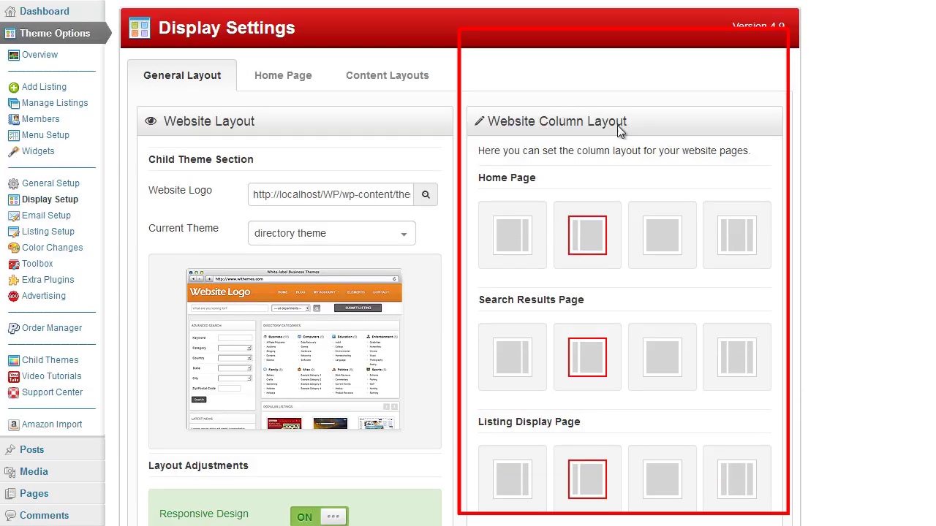
scroll(660, 212, down, 3)
scroll(658, 253, up, 3)
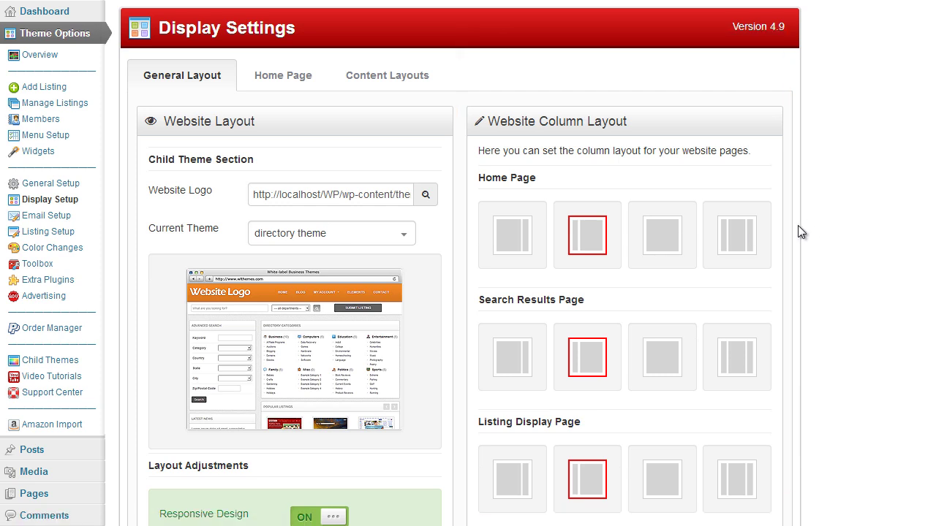
scroll(797, 230, down, 1)
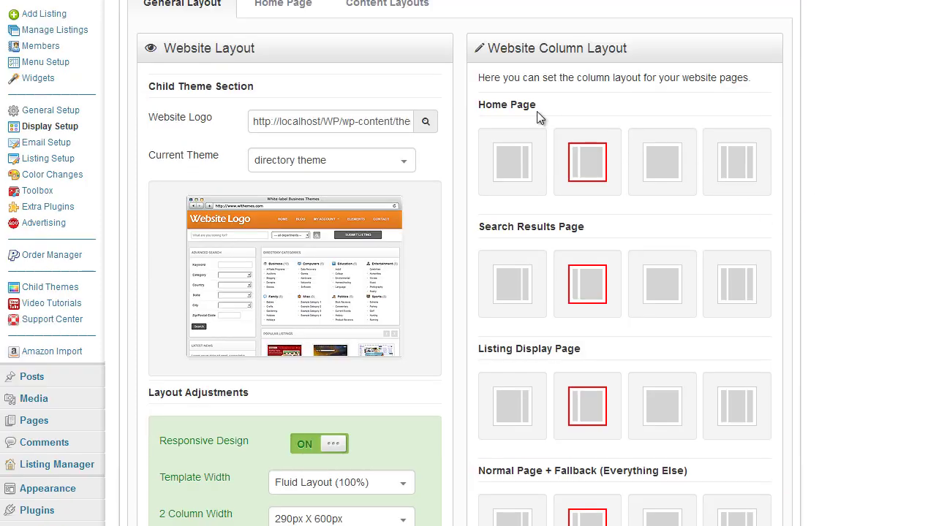
scroll(531, 231, down, 1)
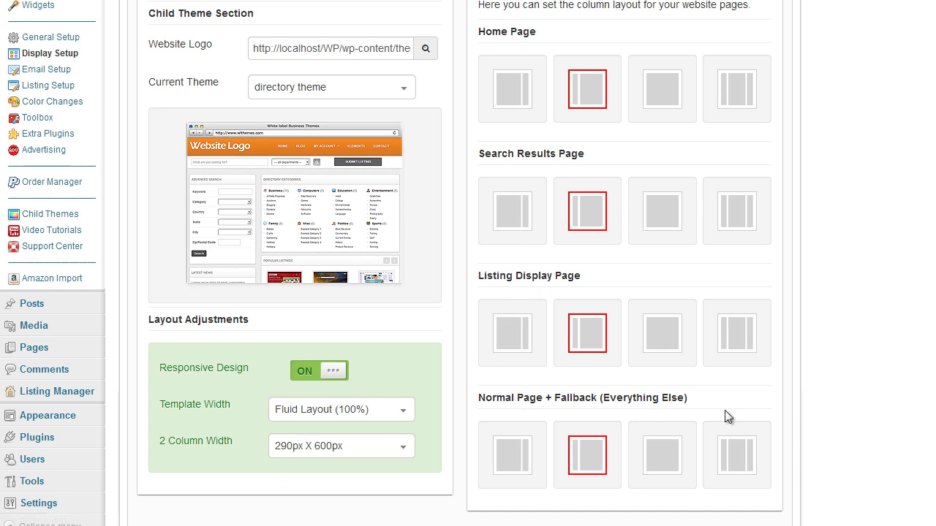
scroll(726, 414, up, 2)
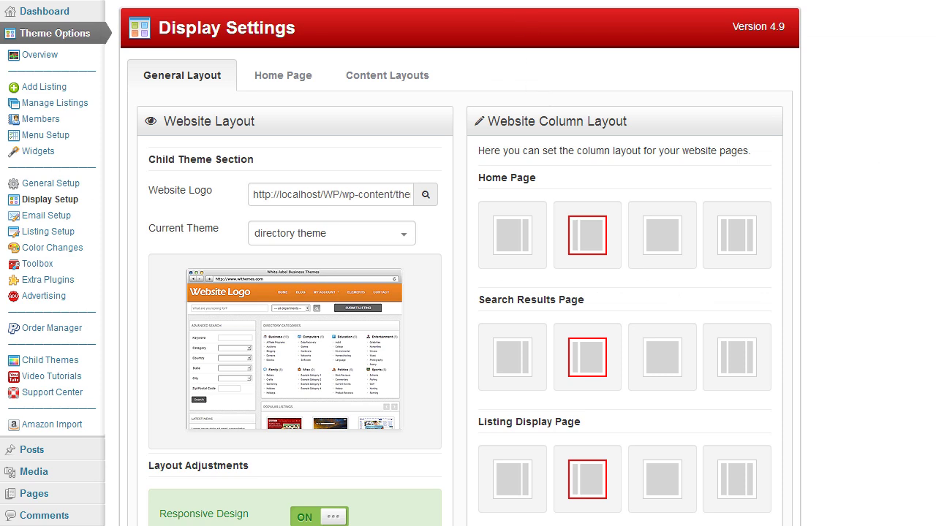
scroll(578, 234, down, 1)
scroll(574, 242, up, 1)
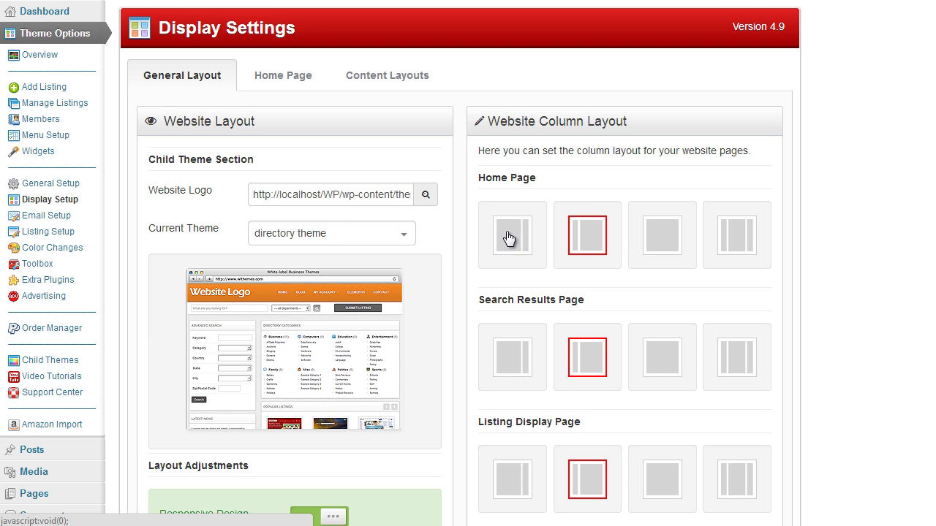
- Set the home page column layout to content with a right sidebar, save it and check the refreshed site
click(510, 234)
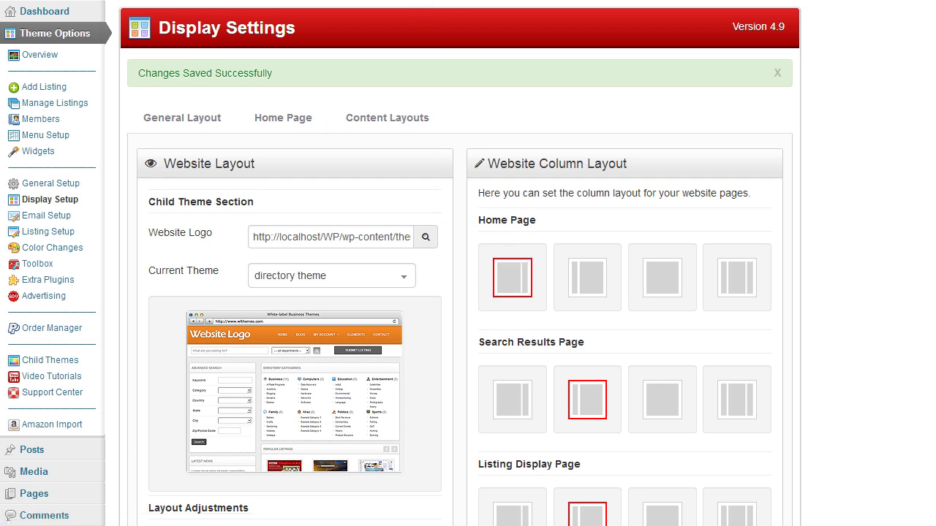
key(ctrl+Tab)
key(F5)
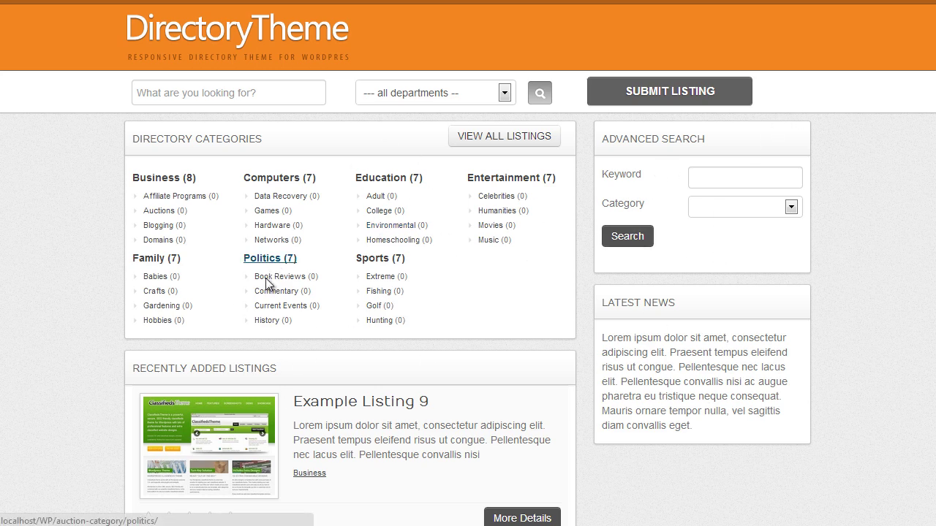
key(ctrl+Tab)
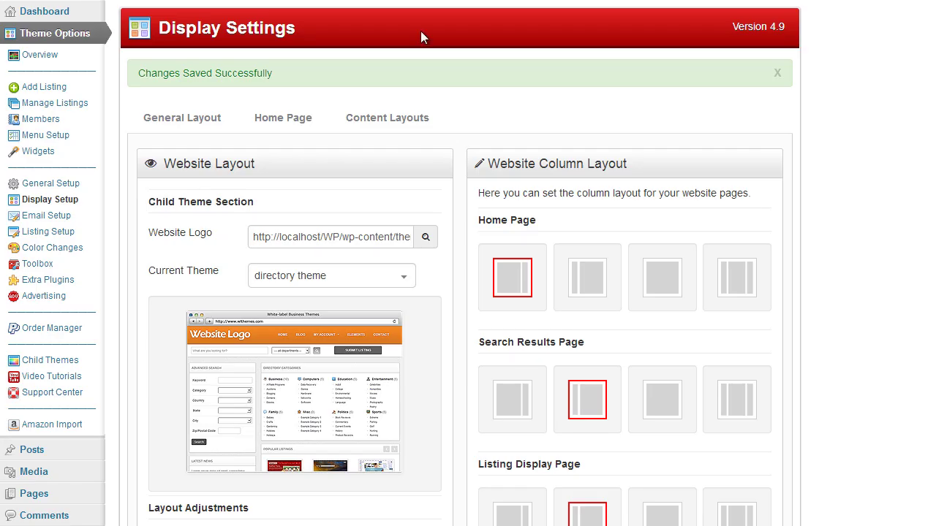
- Set the home page column layout to three columns with sidebars on both sides, save it and view the site
click(740, 291)
key(ctrl+Tab)
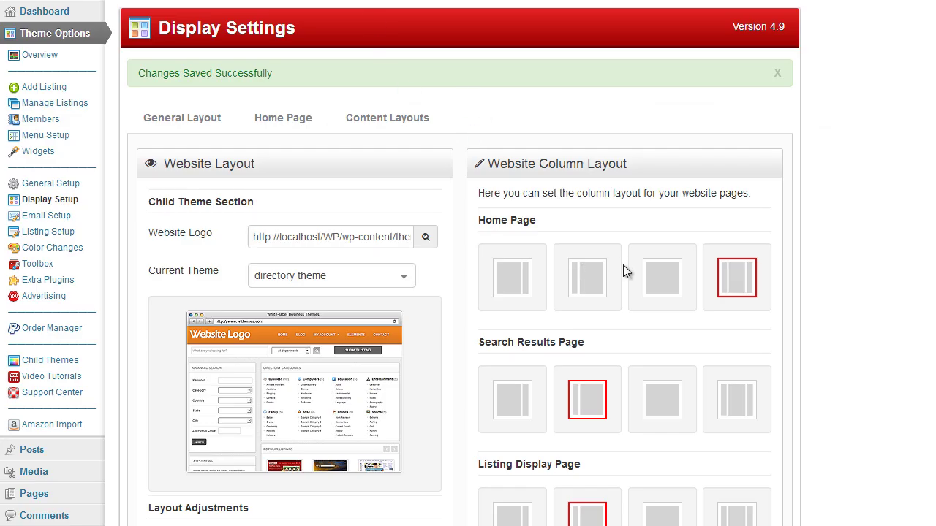
- Examine the column layout choices for the search results, listing display and normal fallback pages
scroll(550, 235, down, 1)
scroll(512, 242, up, 2)
scroll(512, 241, down, 1)
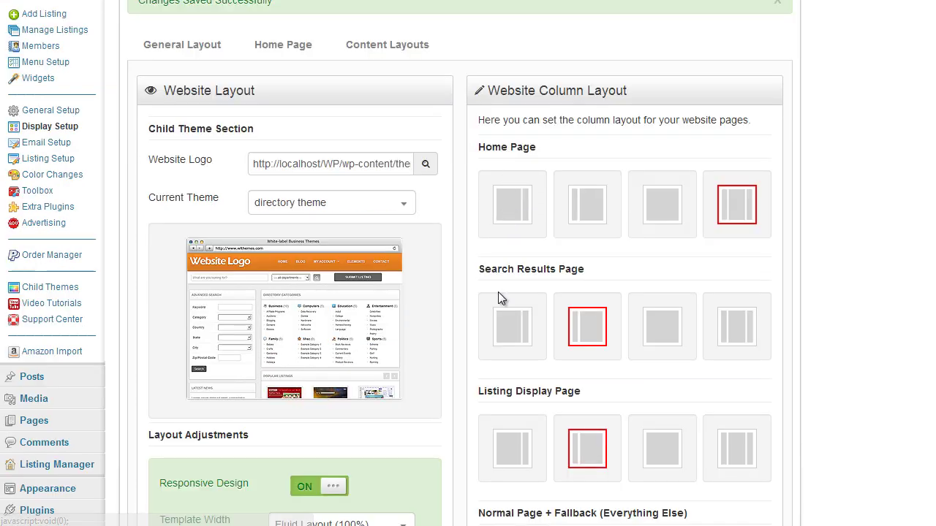
scroll(498, 293, down, 1)
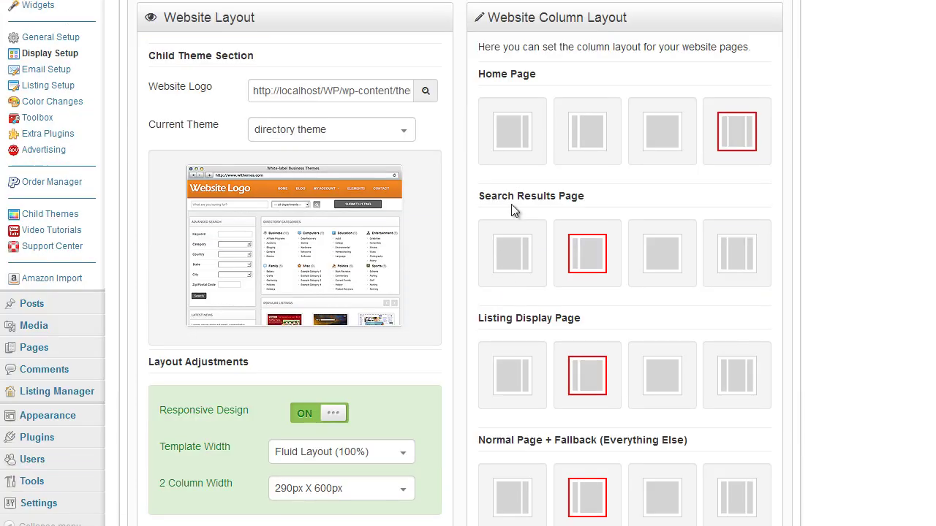
scroll(505, 331, down, 1)
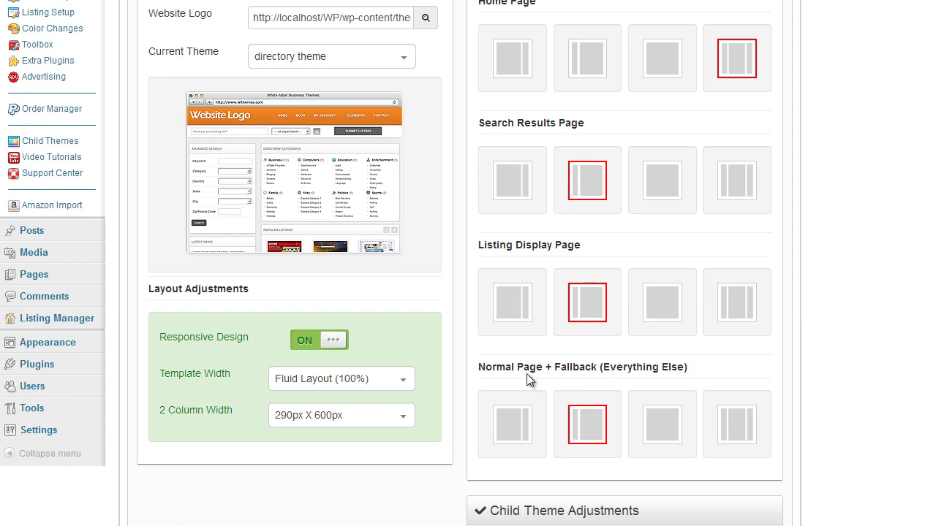
scroll(732, 427, up, 3)
scroll(578, 292, down, 1)
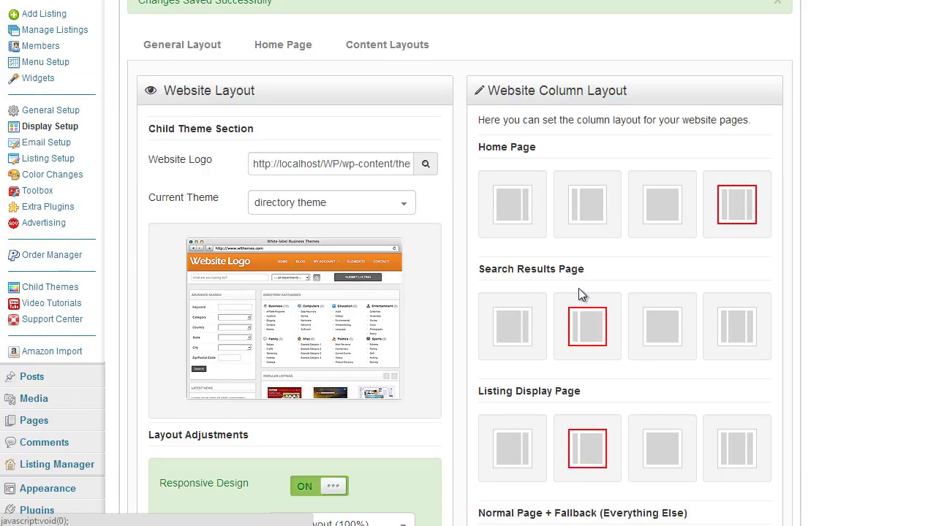
scroll(548, 263, up, 1)
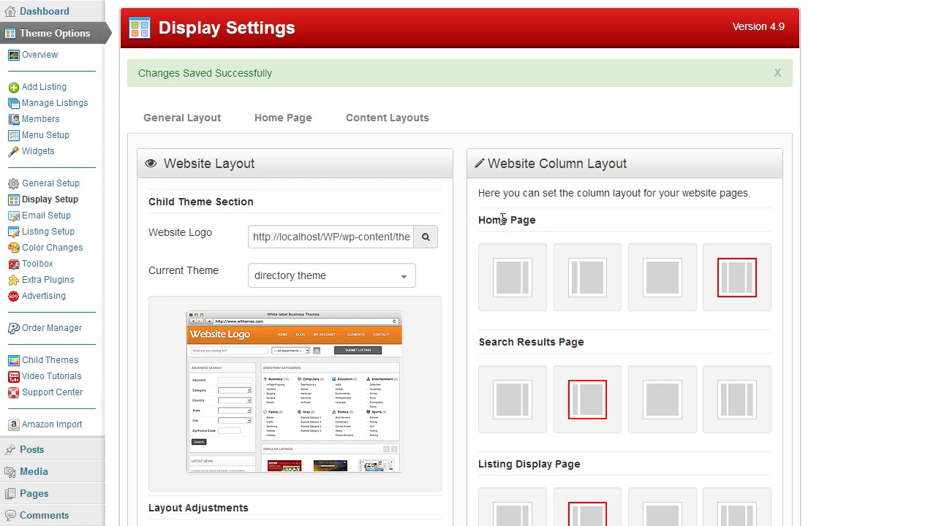
- Set the home page's Categories object to Full Width display, save the changes and check the reloaded site home page
click(309, 129)
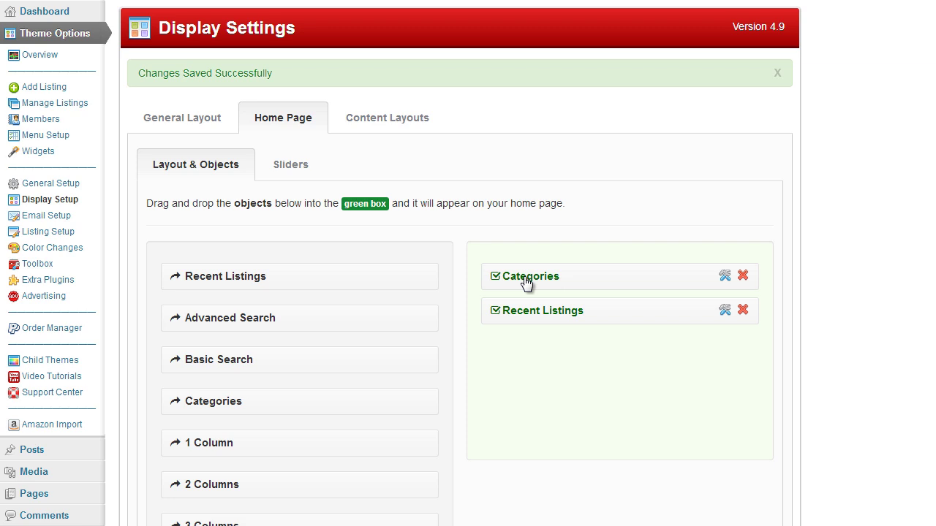
scroll(823, 281, down, 1)
scroll(825, 286, up, 1)
click(725, 275)
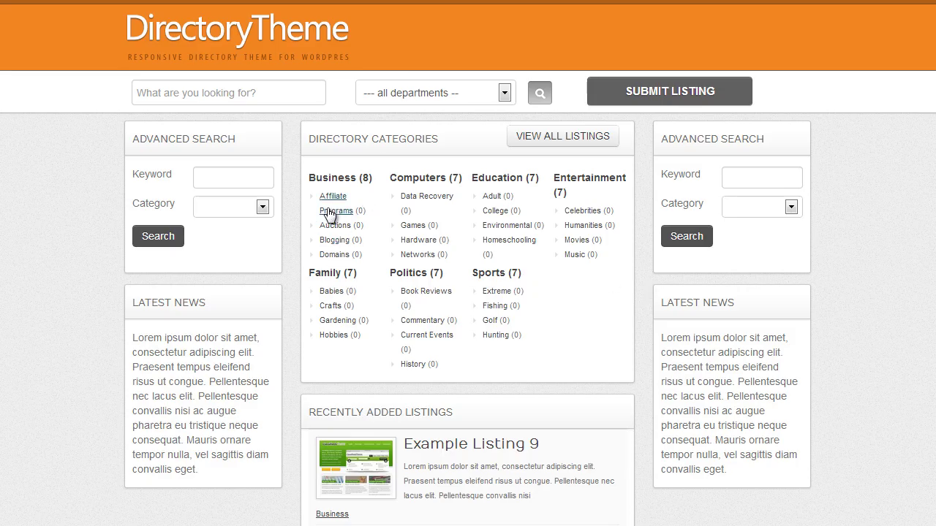
scroll(574, 392, down, 3)
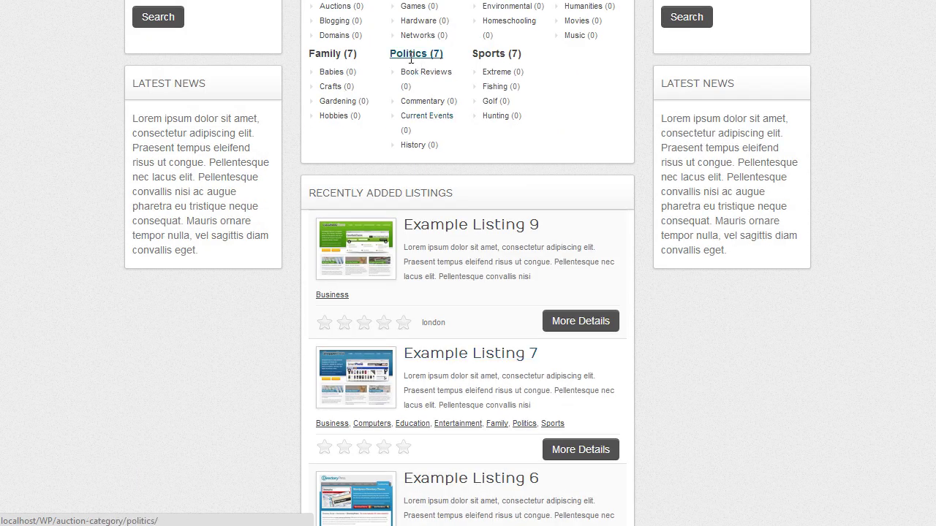
scroll(439, 299, up, 3)
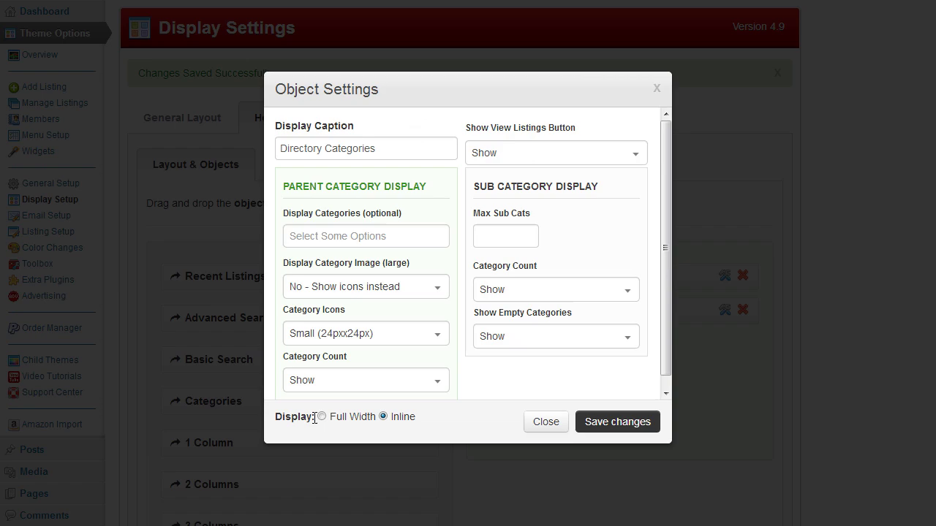
click(322, 417)
click(619, 423)
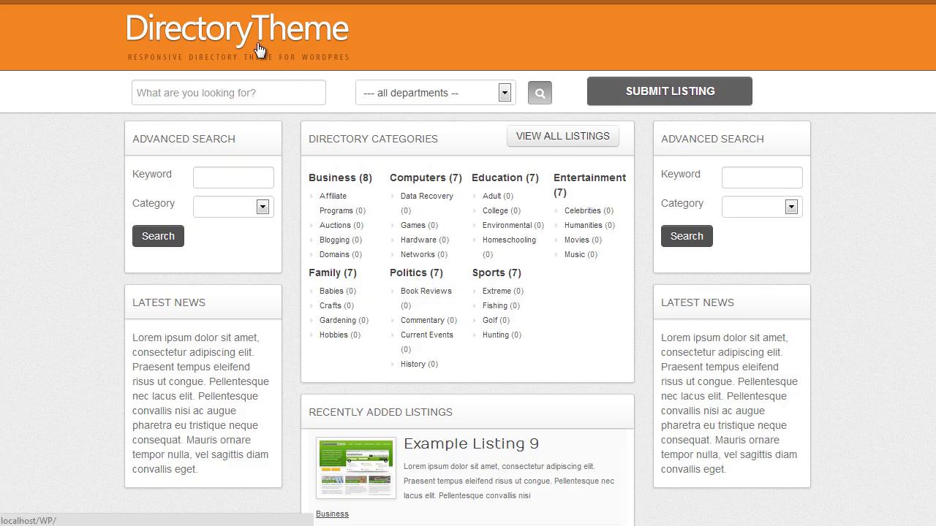
click(259, 50)
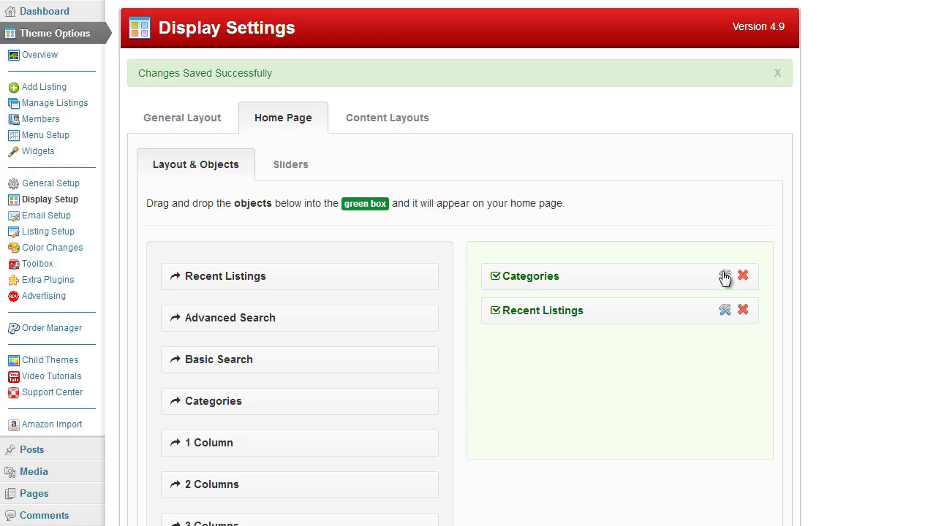
- Set the Categories object's display to Inline, save the changes and refresh the site home page
click(722, 276)
click(383, 417)
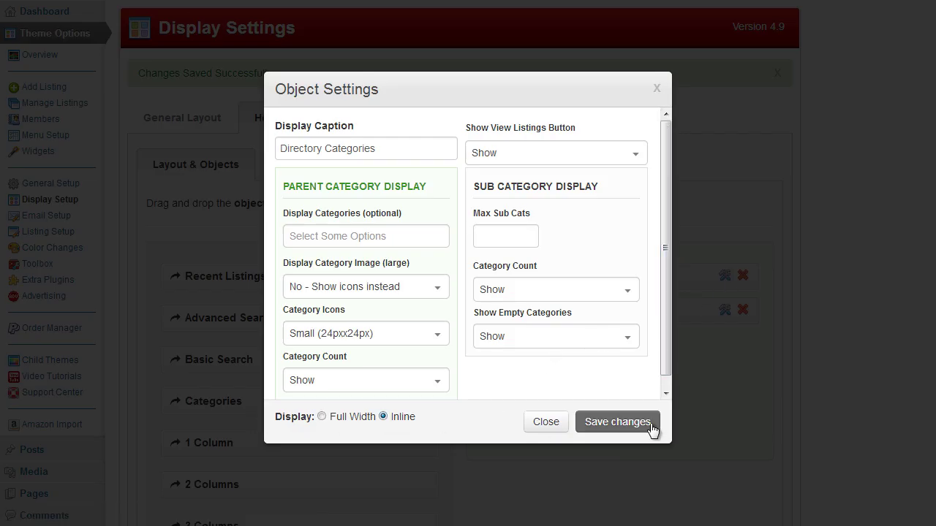
click(650, 428)
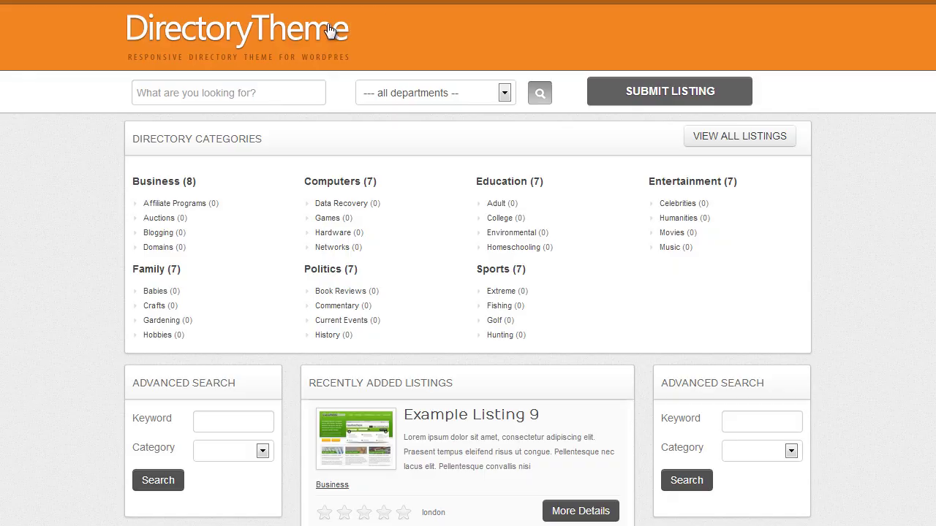
key(F5)
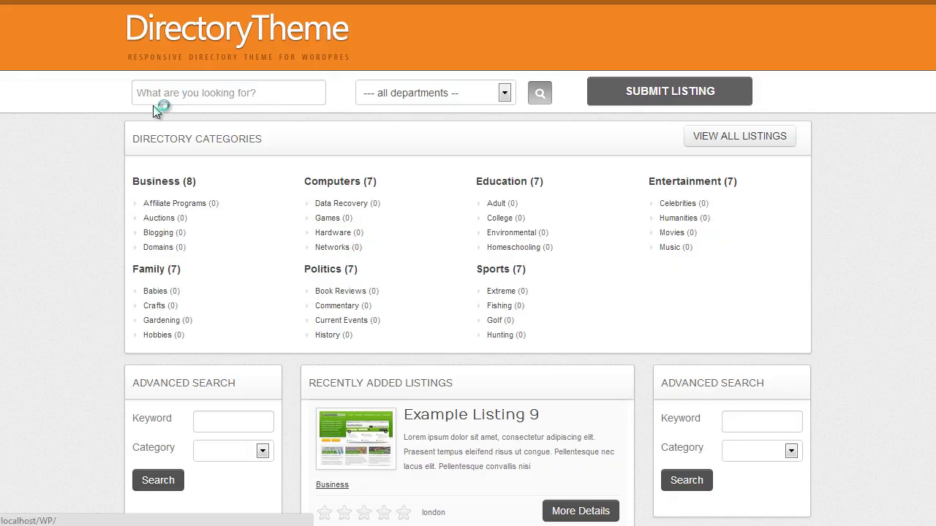